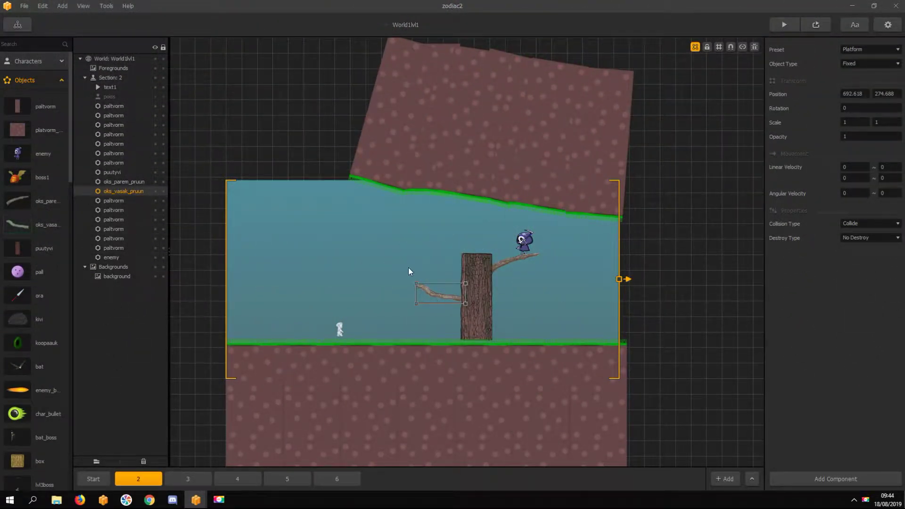
- Select the oks_vasak_pruun branch object in the hierarchy to show its properties
{"action": "left_click", "coordinate": [45, 228]}
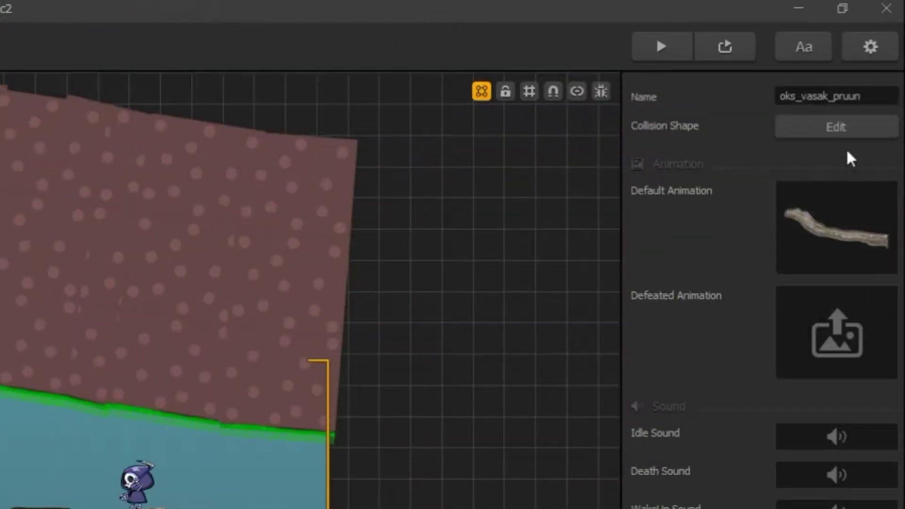
{"action": "left_click", "coordinate": [822, 127]}
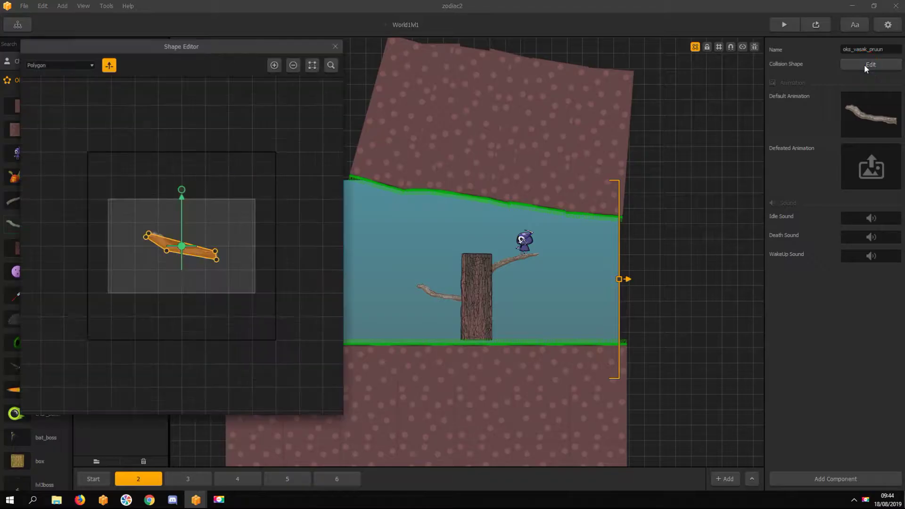
{"action": "left_click", "coordinate": [109, 65]}
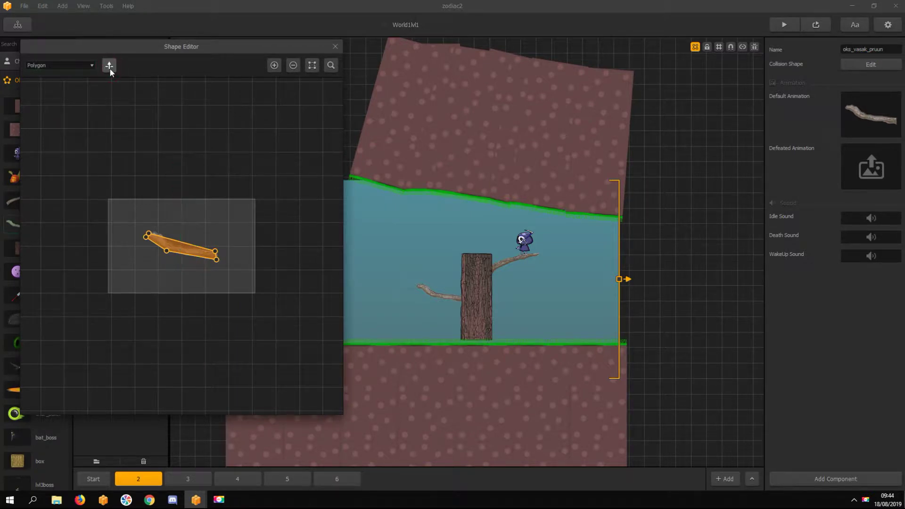
{"action": "left_click", "coordinate": [110, 65]}
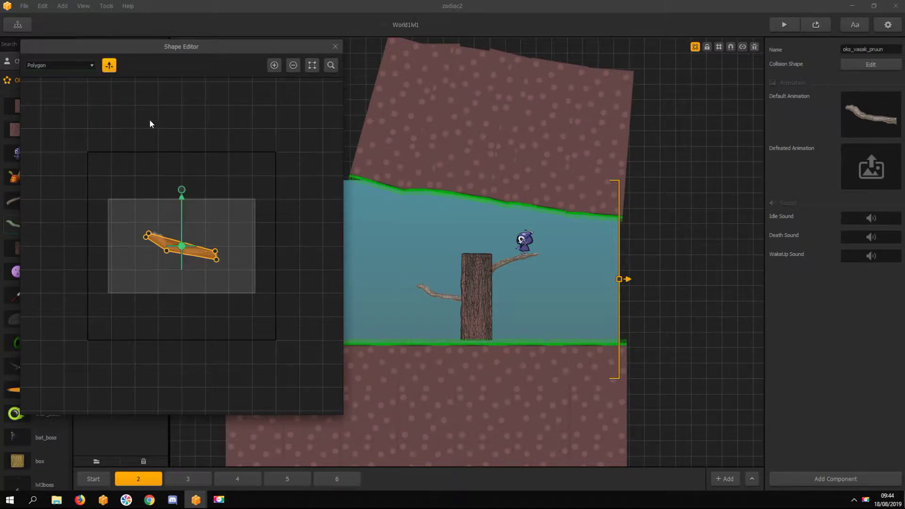
{"action": "mouse_move", "coordinate": [181, 194]}
{"action": "left_mouse_down"}
{"action": "mouse_move", "coordinate": [180, 316]}
{"action": "mouse_move", "coordinate": [214, 302]}
{"action": "left_mouse_up"}
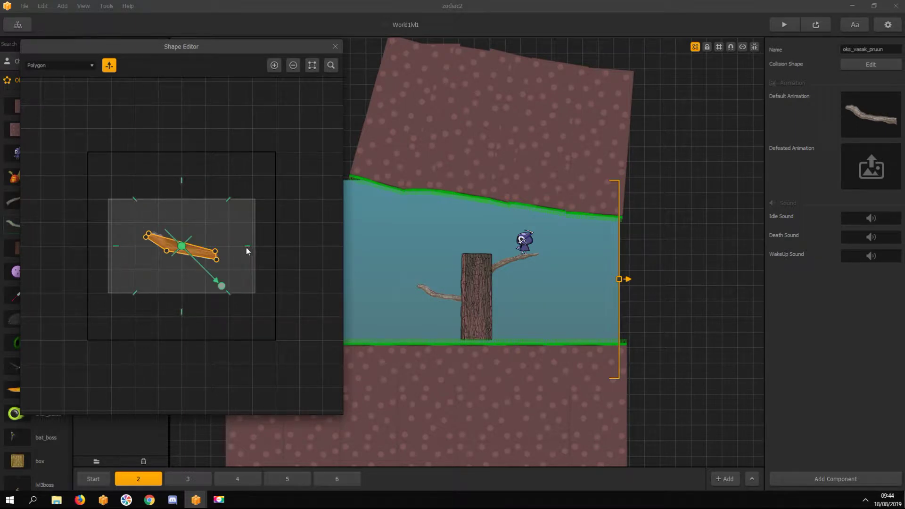
{"action": "left_click_drag", "start_coordinate": [247, 250], "coordinate": [177, 194]}
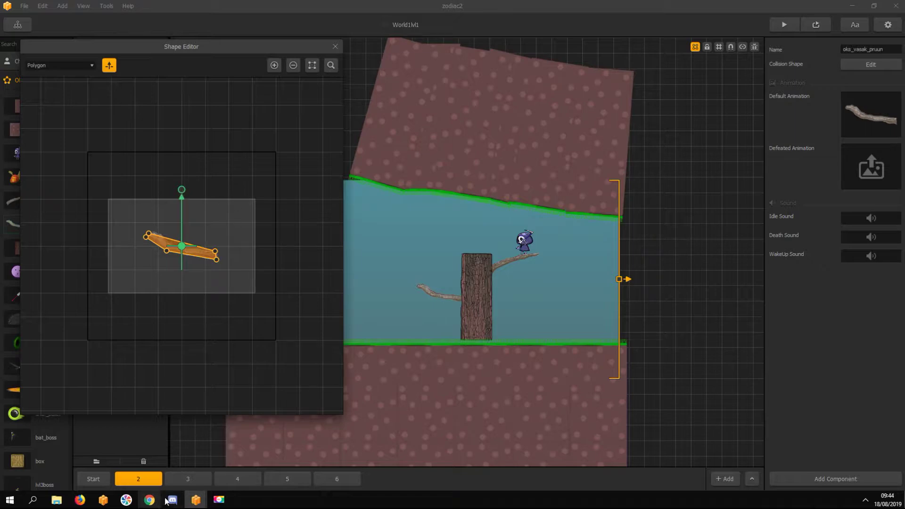
{"action": "mouse_move", "coordinate": [219, 500]}
{"action": "left_click", "coordinate": [245, 462]}
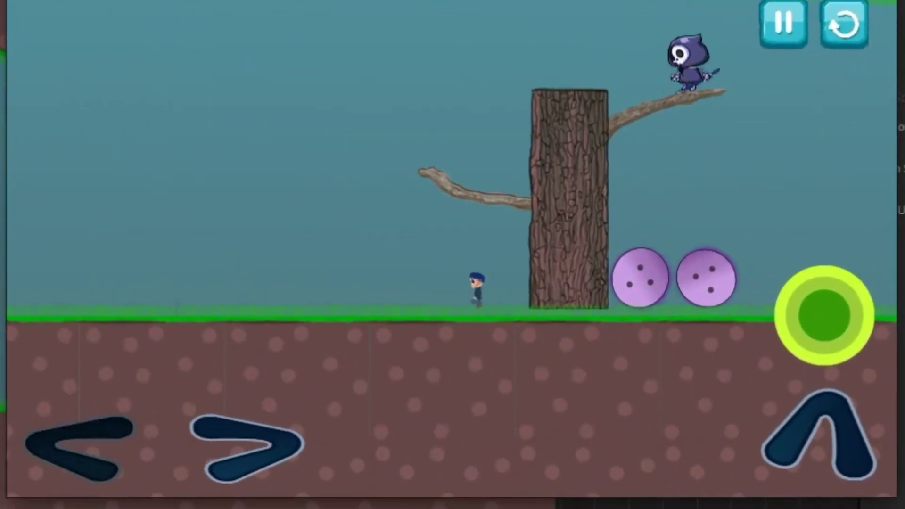
- Walk the character left, jump onto the left branch and pace along it
{"action": "key", "text": "Left"}
{"action": "key", "text": "Up"}
{"action": "key", "text": "Right"}
{"action": "key", "text": "Left"}
{"action": "key", "text": "Right"}
{"action": "key", "text": "Left"}
{"action": "key", "text": "Right"}
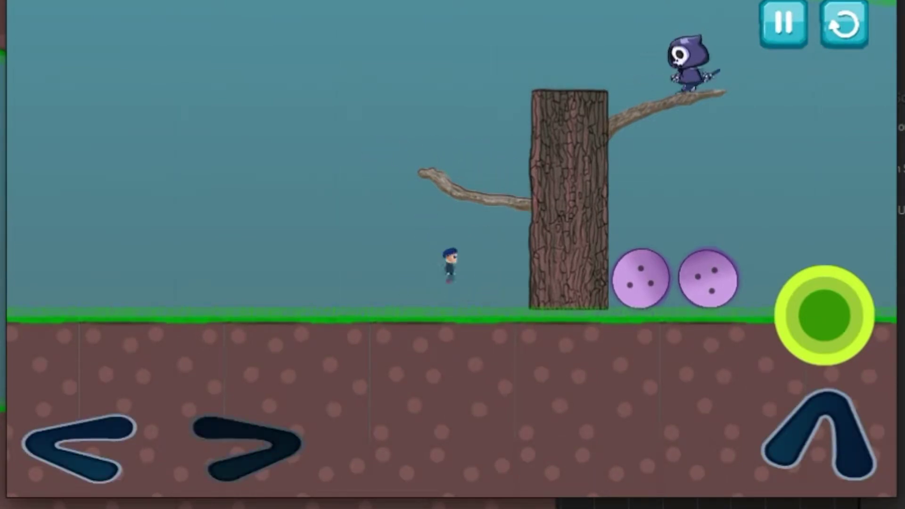
{"action": "key", "text": "Up"}
- From beside the trunk, jump up through the left branch and land on it
{"action": "key", "text": "Left"}
{"action": "key", "text": "Right"}
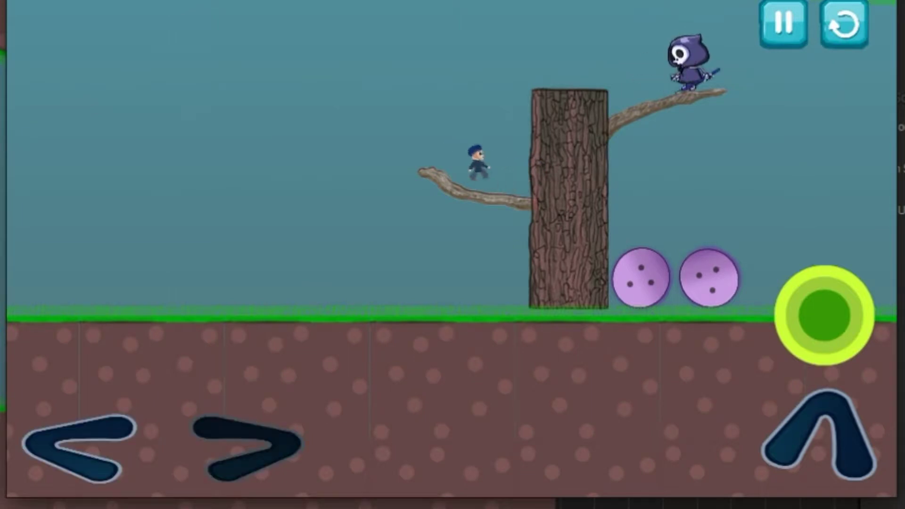
{"action": "key", "text": "Up"}
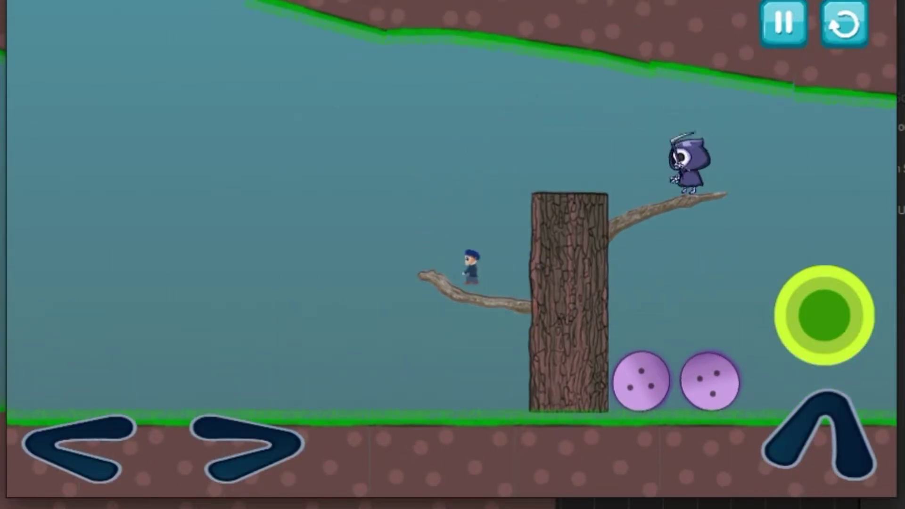
{"action": "key", "text": "Left"}
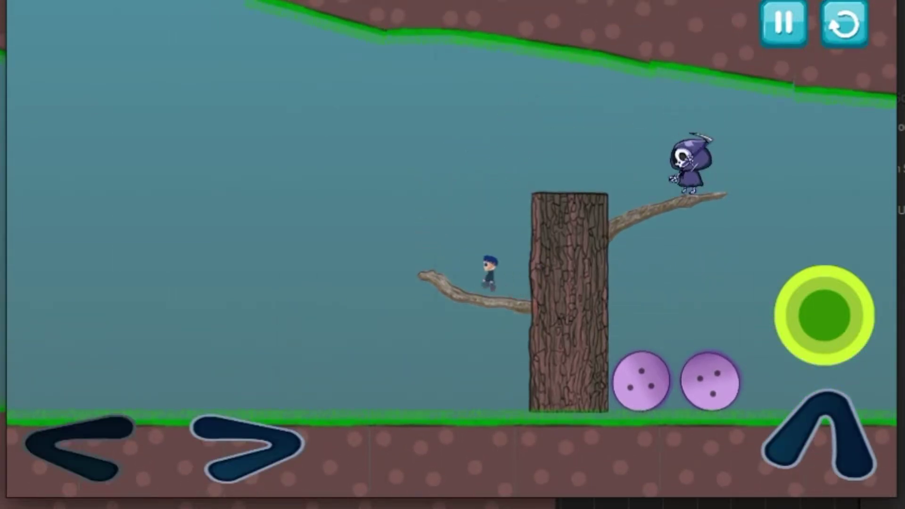
{"action": "key", "text": "Right"}
{"action": "key", "text": "Up"}
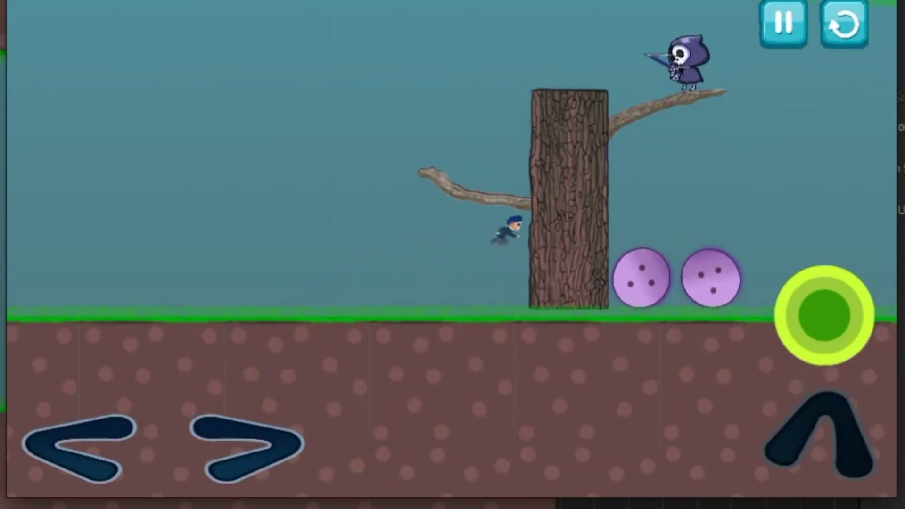
{"action": "key", "text": "Left"}
{"action": "key", "text": "Right"}
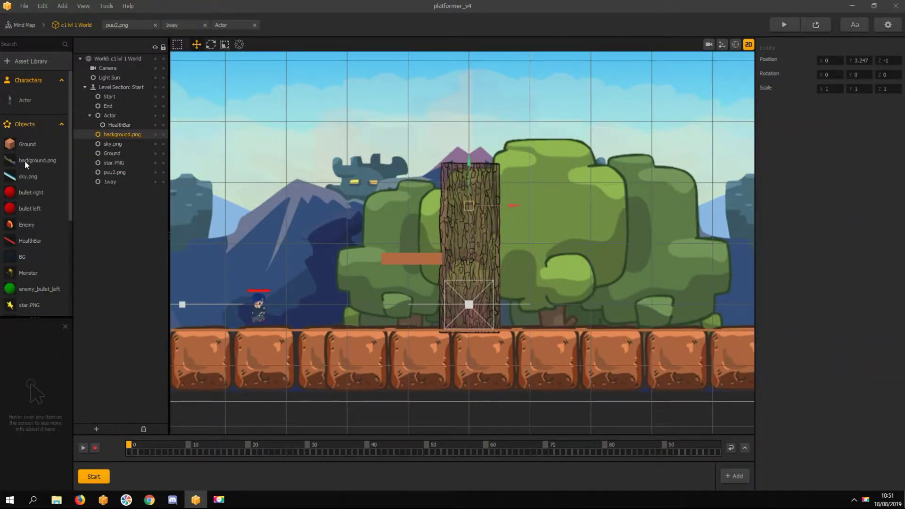
{"action": "scroll", "coordinate": [32, 190], "scroll_direction": "down", "scroll_amount": 5}
- Select the orange 1way platform, open its Node Map, and nudge the Start node
{"action": "left_click", "coordinate": [25, 181]}
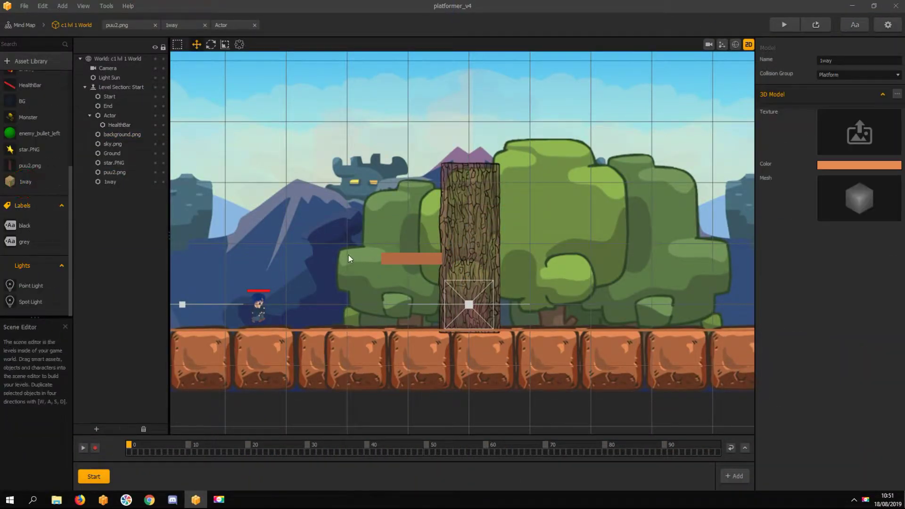
{"action": "left_click", "coordinate": [399, 260]}
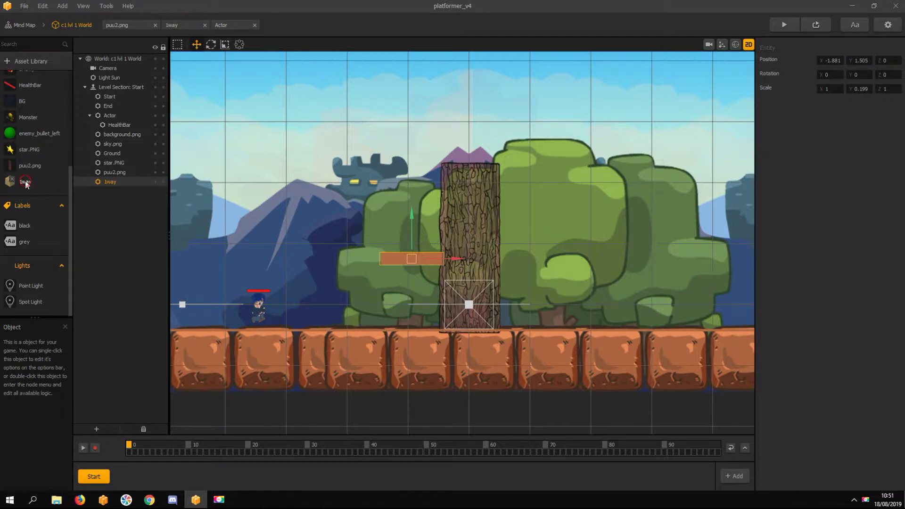
{"action": "double_click", "coordinate": [25, 181]}
{"action": "left_click_drag", "start_coordinate": [348, 257], "coordinate": [348, 258]}
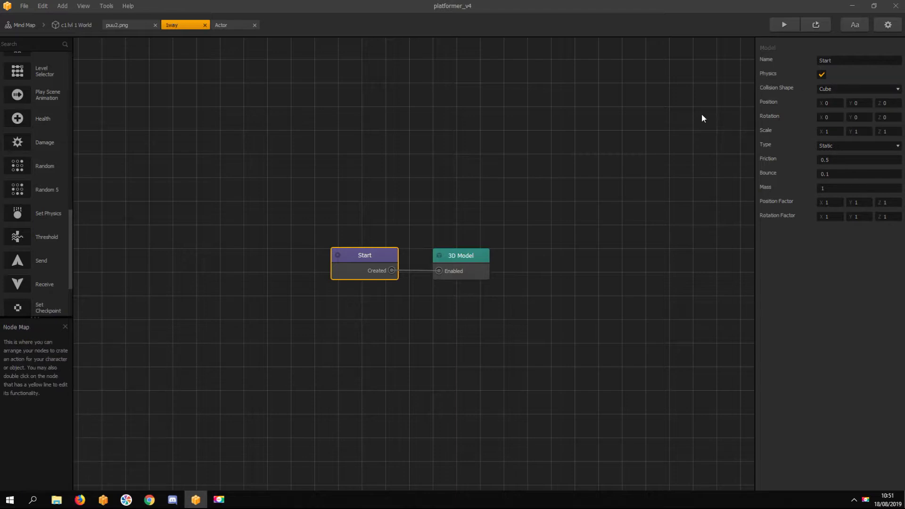
{"action": "scroll", "coordinate": [83, 171], "scroll_direction": "up", "scroll_amount": 1}
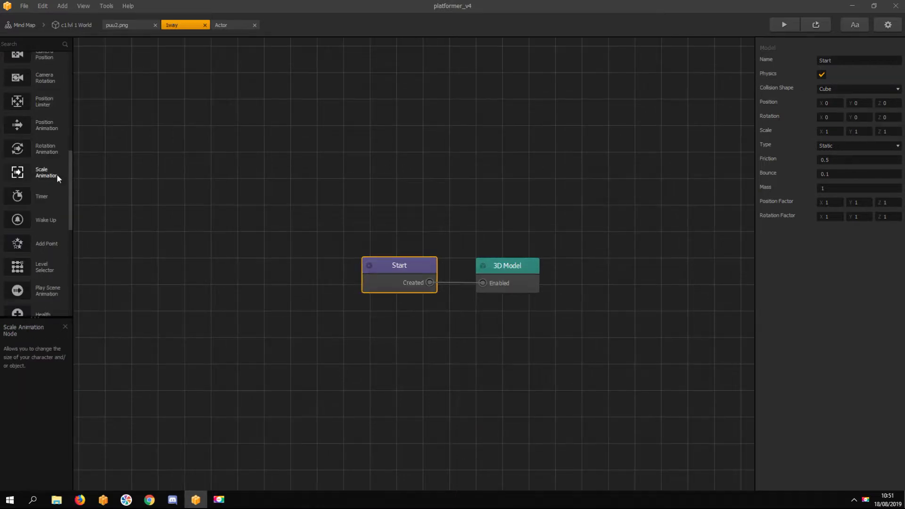
{"action": "scroll", "coordinate": [54, 175], "scroll_direction": "up", "scroll_amount": 5}
{"action": "scroll", "coordinate": [44, 174], "scroll_direction": "up", "scroll_amount": 3}
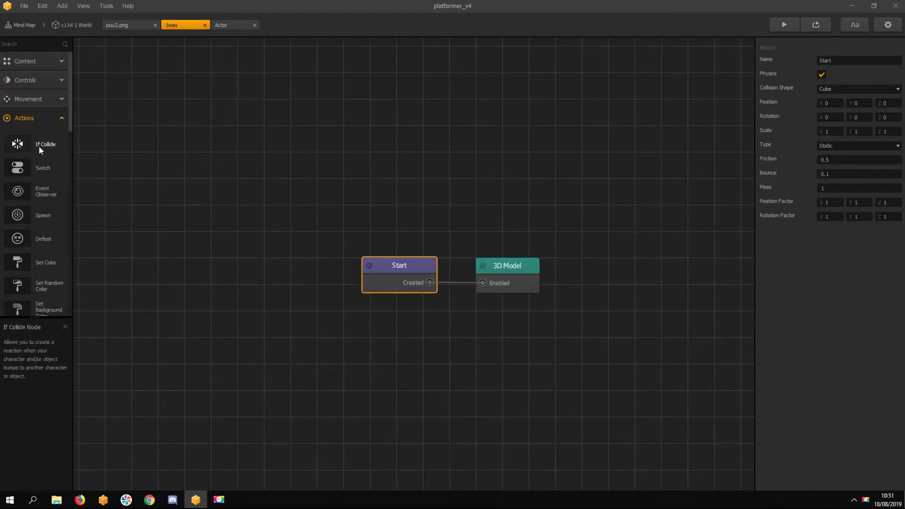
- Add a Character-only If Collide node enabled by Start, plus a Set Physics node
{"action": "left_click_drag", "start_coordinate": [401, 185], "coordinate": [453, 198]}
{"action": "left_click", "coordinate": [793, 210]}
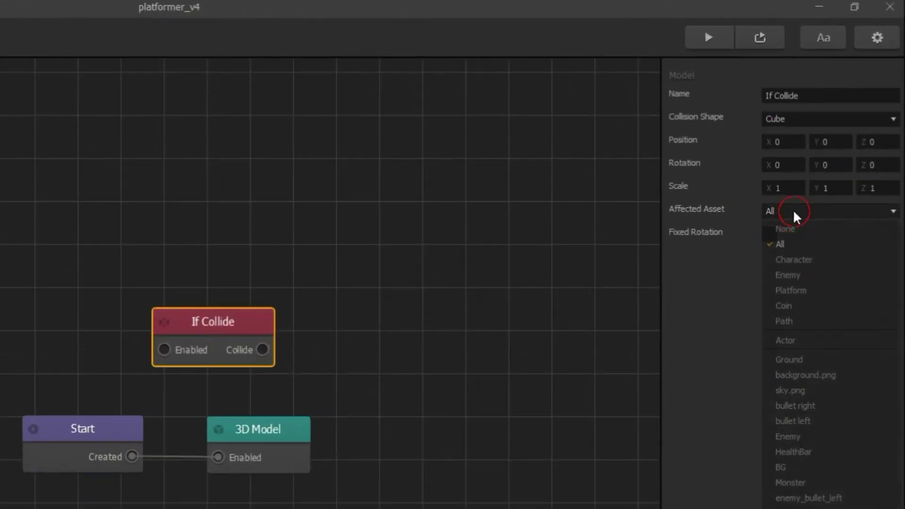
{"action": "left_click", "coordinate": [792, 257]}
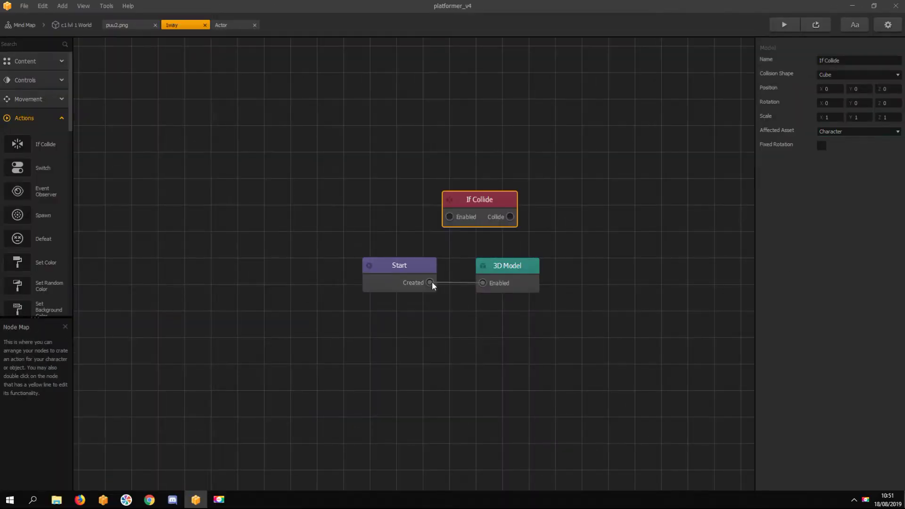
{"action": "left_click", "coordinate": [428, 282]}
{"action": "left_click_drag", "start_coordinate": [445, 221], "coordinate": [450, 217]}
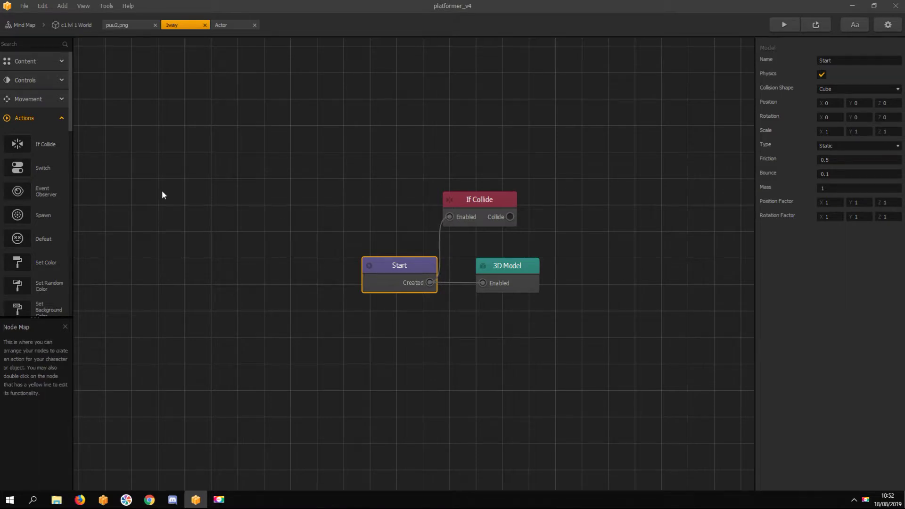
{"action": "scroll", "coordinate": [53, 173], "scroll_direction": "down", "scroll_amount": 3}
{"action": "scroll", "coordinate": [51, 171], "scroll_direction": "down", "scroll_amount": 3}
{"action": "scroll", "coordinate": [50, 170], "scroll_direction": "down", "scroll_amount": 2}
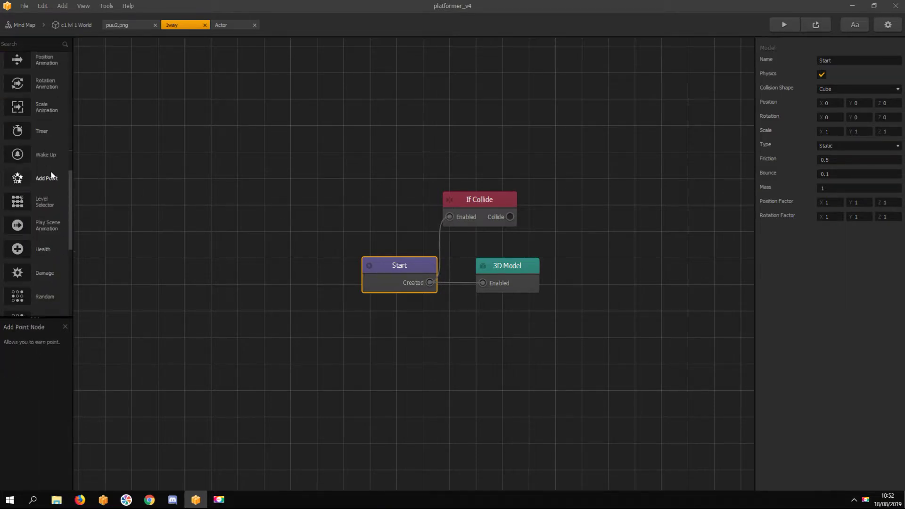
{"action": "scroll", "coordinate": [54, 174], "scroll_direction": "down", "scroll_amount": 3}
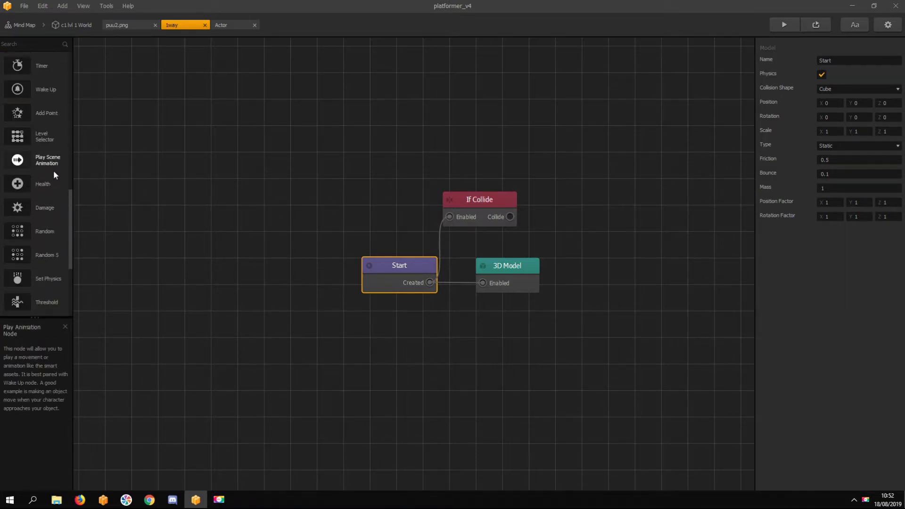
{"action": "scroll", "coordinate": [54, 174], "scroll_direction": "down", "scroll_amount": 3}
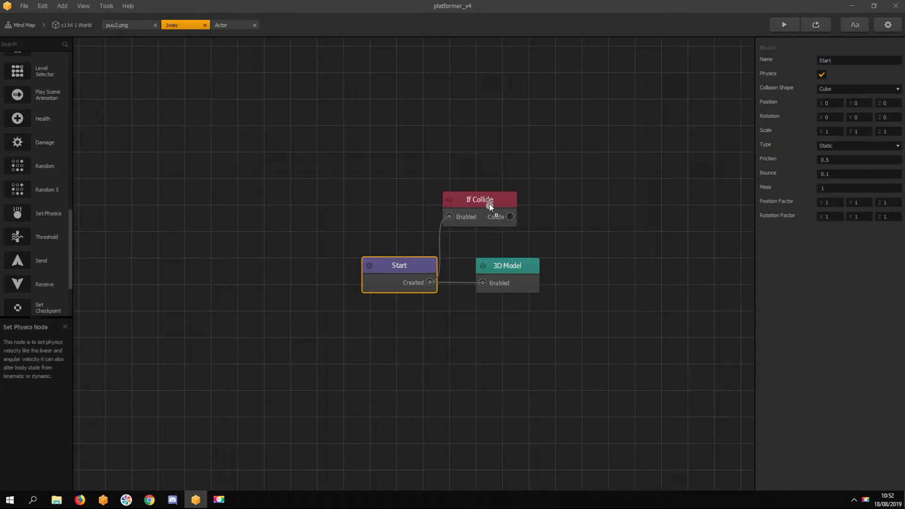
{"action": "left_click_drag", "start_coordinate": [47, 212], "coordinate": [563, 195]}
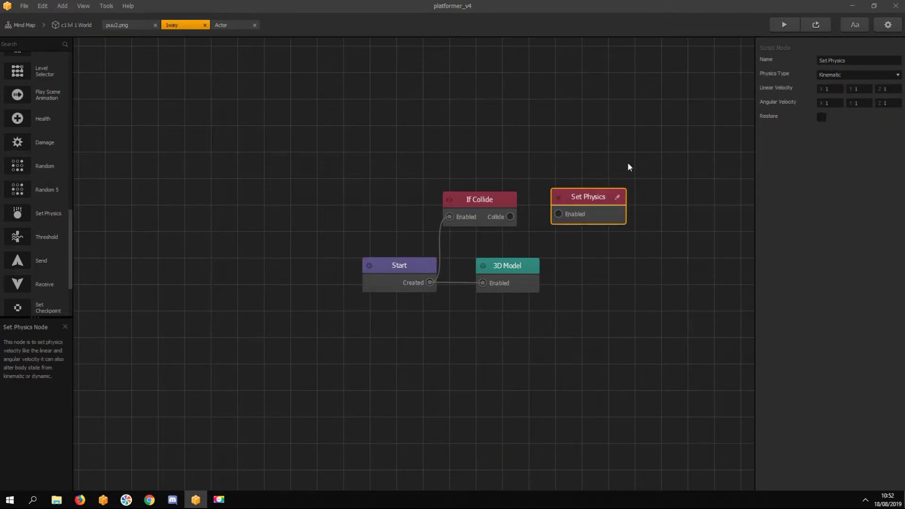
- Make Set Physics use No Physics with Restore, fed by If Collide, and return to c1 lvl 1 World
{"action": "left_click", "coordinate": [835, 76]}
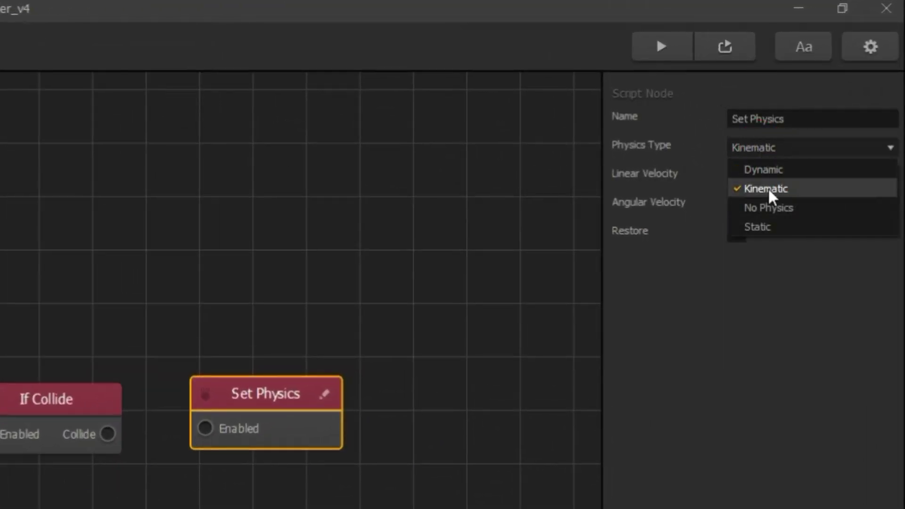
{"action": "left_click", "coordinate": [767, 209]}
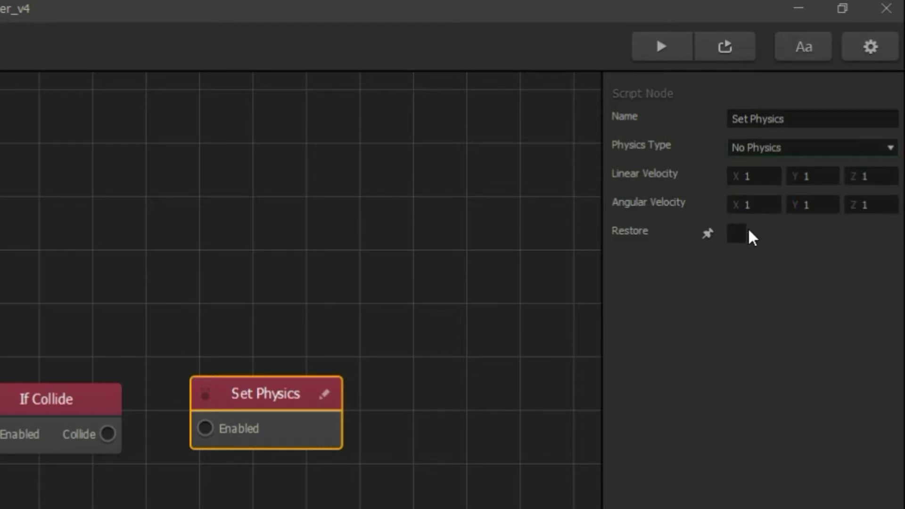
{"action": "left_click", "coordinate": [736, 238]}
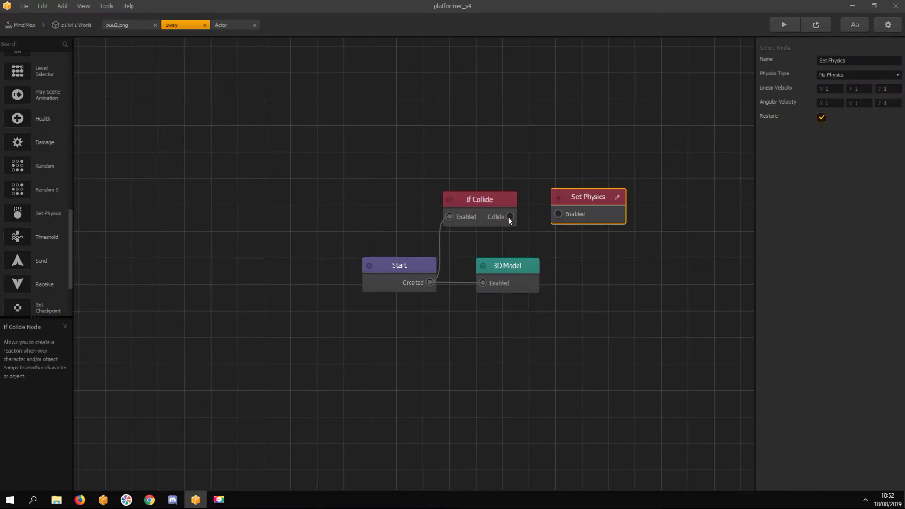
{"action": "left_click_drag", "start_coordinate": [508, 217], "coordinate": [563, 218]}
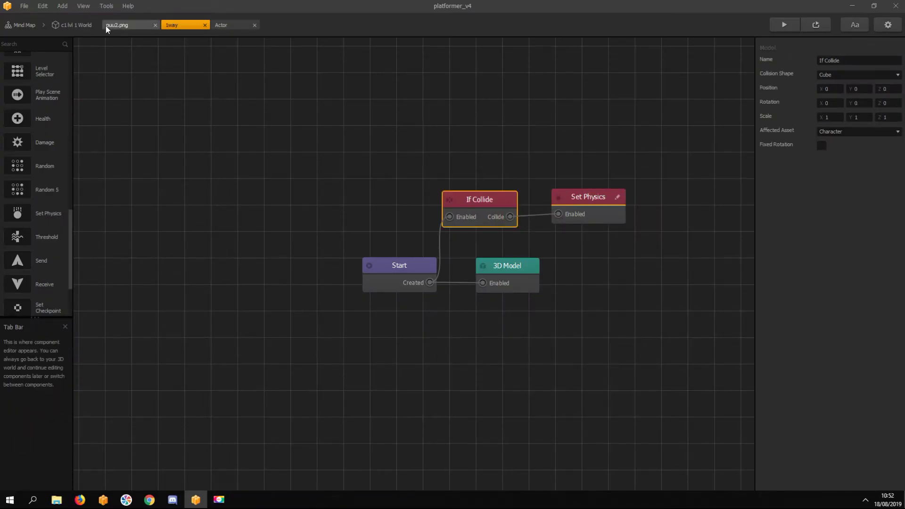
{"action": "left_click", "coordinate": [79, 27]}
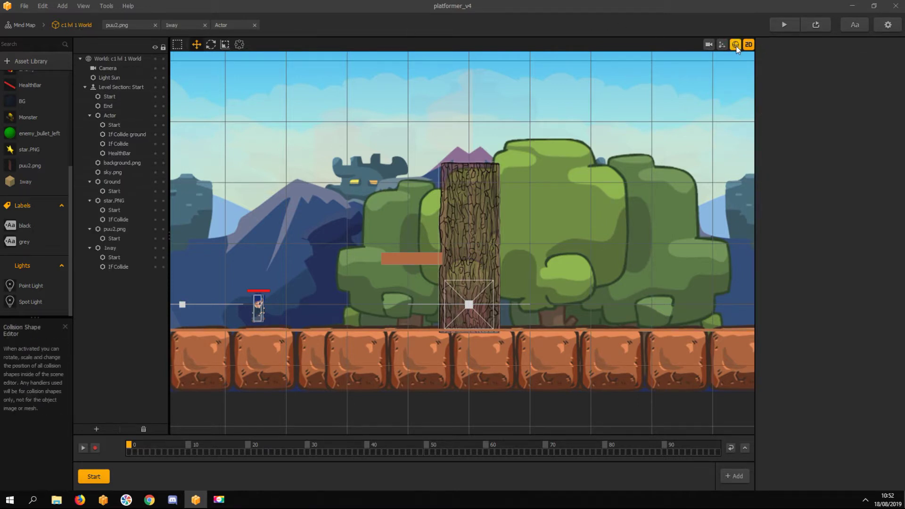
- Select the 1way If Collide trigger shape and drag it slightly below the platform
{"action": "left_click", "coordinate": [413, 258]}
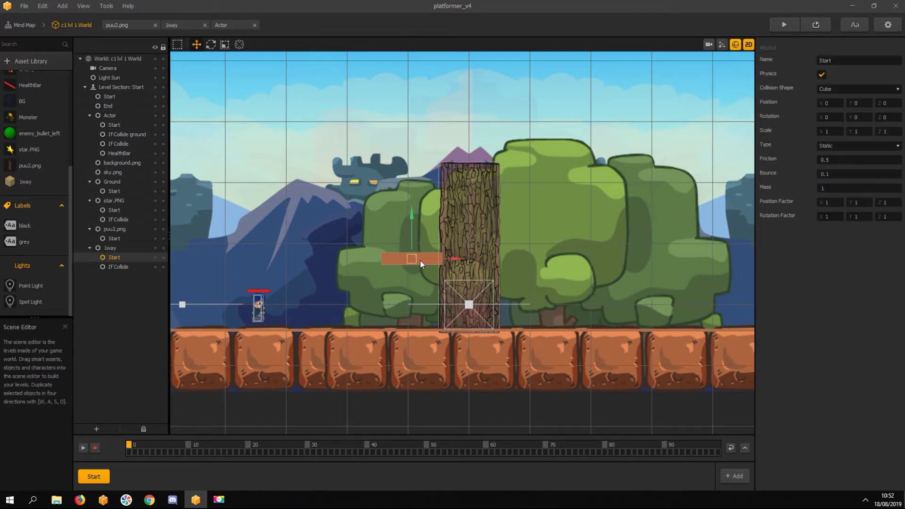
{"action": "left_click", "coordinate": [116, 267]}
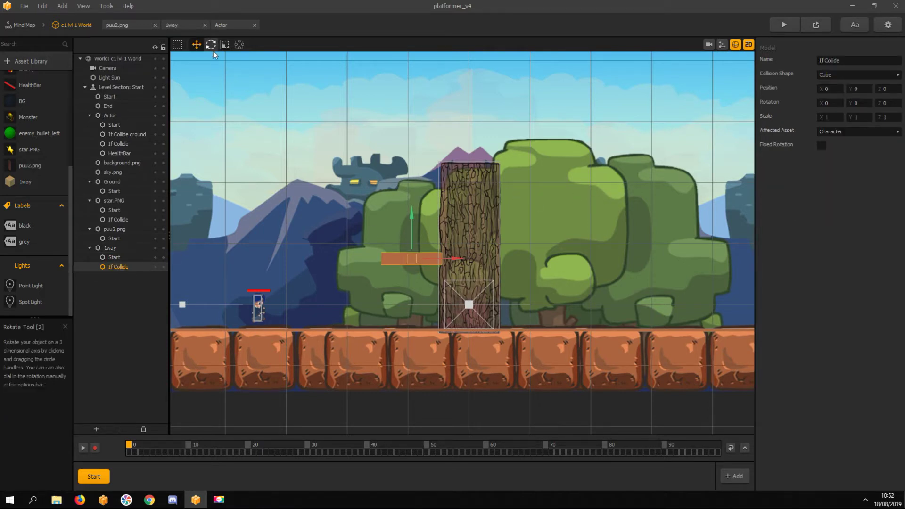
{"action": "left_click_drag", "start_coordinate": [412, 217], "coordinate": [412, 224]}
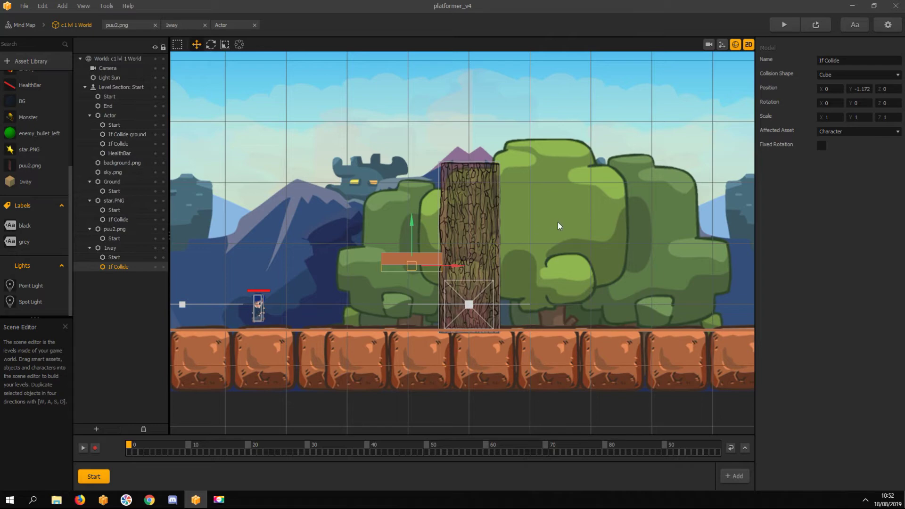
{"action": "scroll", "coordinate": [411, 267], "scroll_direction": "up", "scroll_amount": 3}
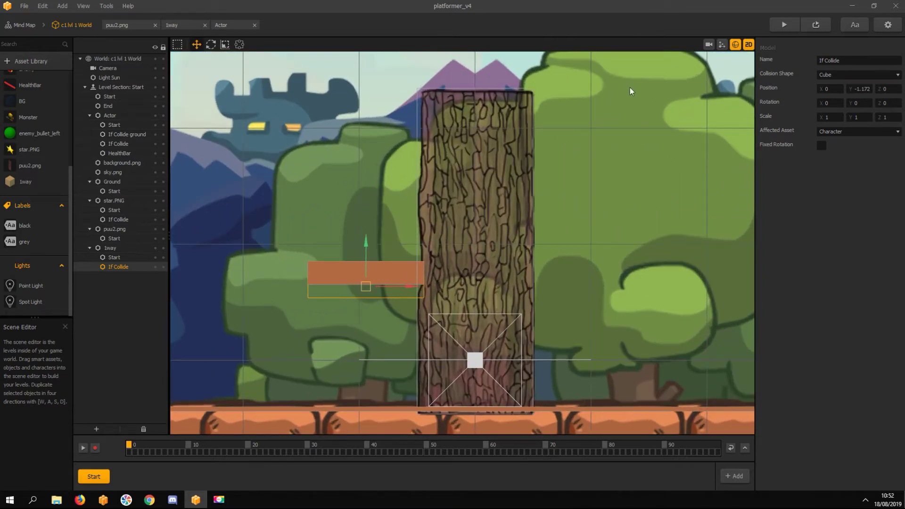
- Start the preview, pick the level, walk right, and jump up through the orange platform
{"action": "left_click", "coordinate": [735, 45]}
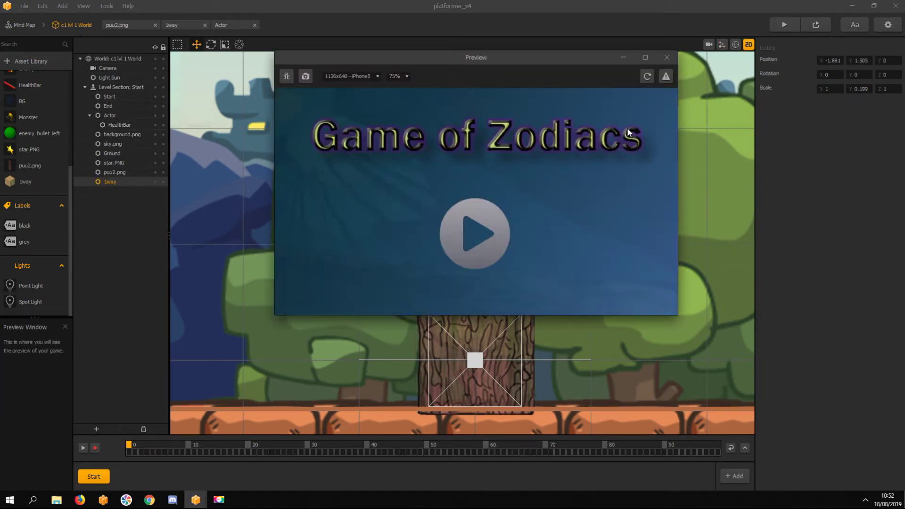
{"action": "left_click", "coordinate": [494, 219]}
{"action": "left_click", "coordinate": [481, 172]}
{"action": "left_click", "coordinate": [467, 192]}
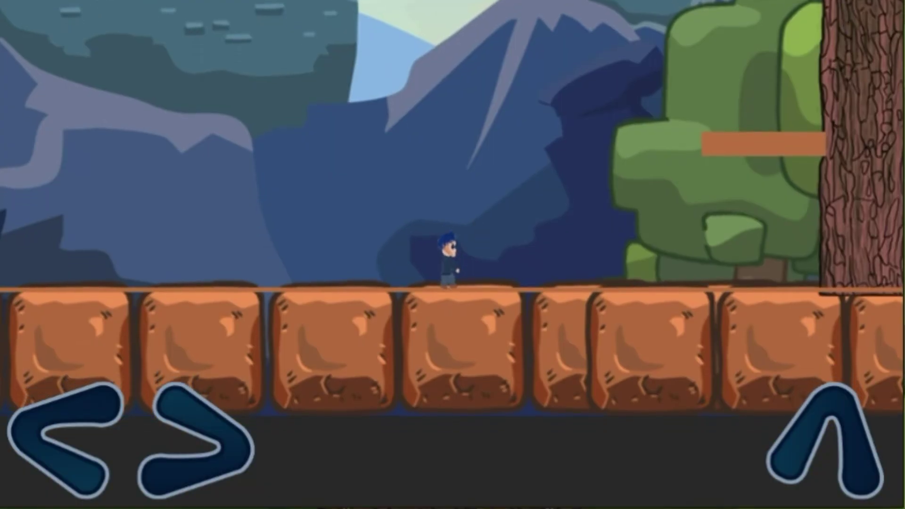
{"action": "key", "text": "Right"}
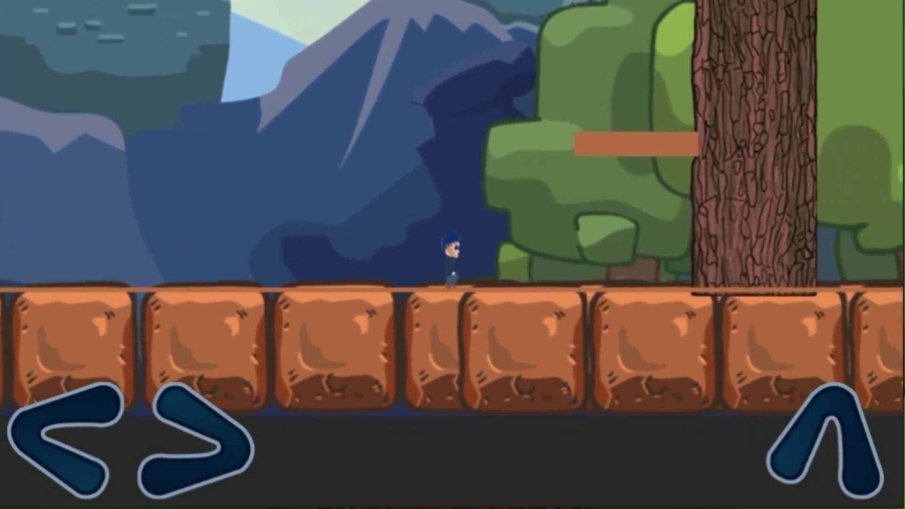
{"action": "key", "text": "Up"}
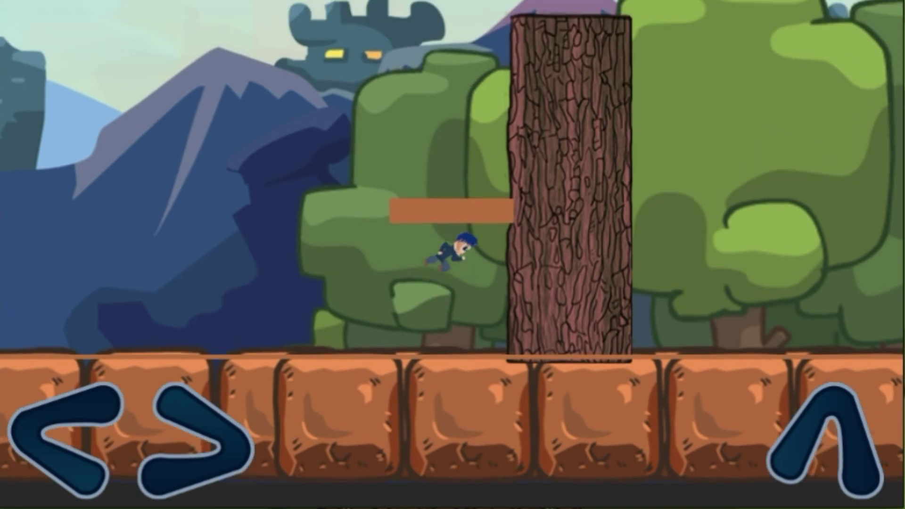